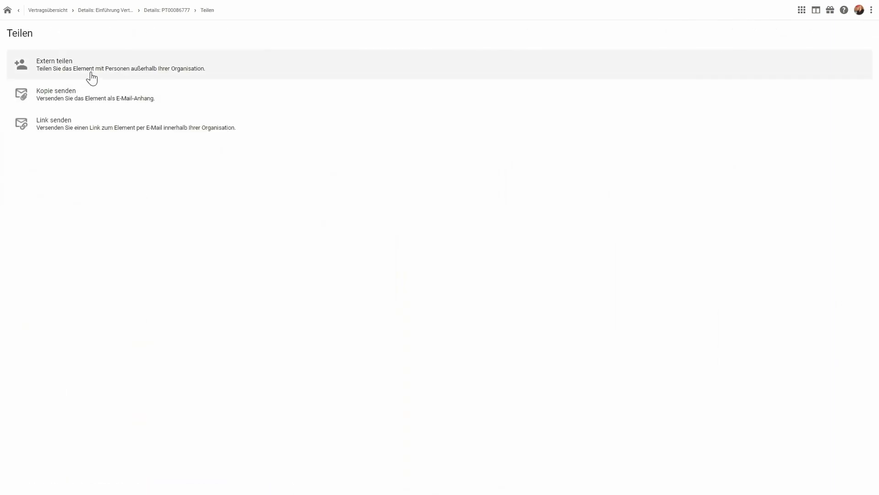
- Share the document PT00086777.docx externally with the "Darf bearbeiten" permission for 30 days and send its link by e-mail
left_click(91, 77)
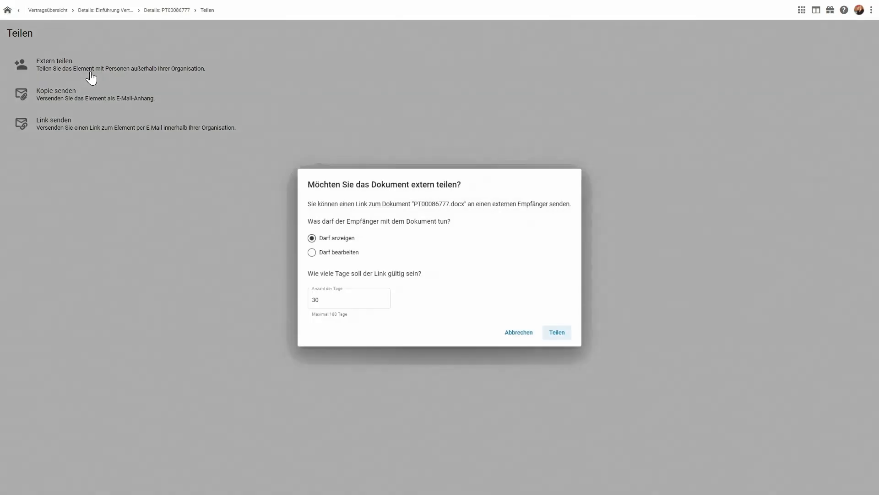
left_click(311, 253)
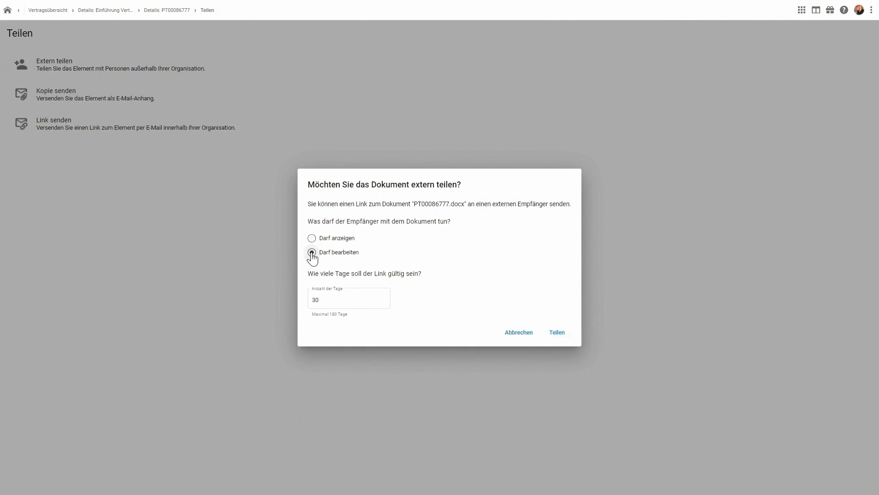
left_click(556, 333)
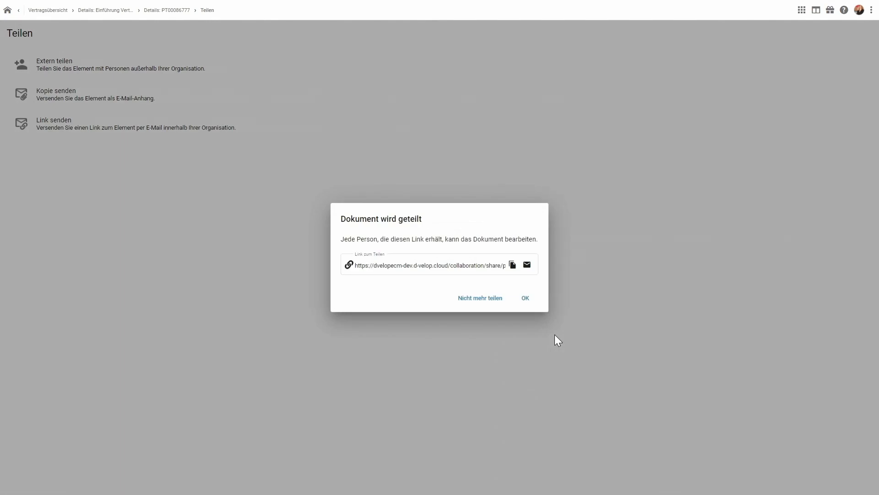
left_click(527, 265)
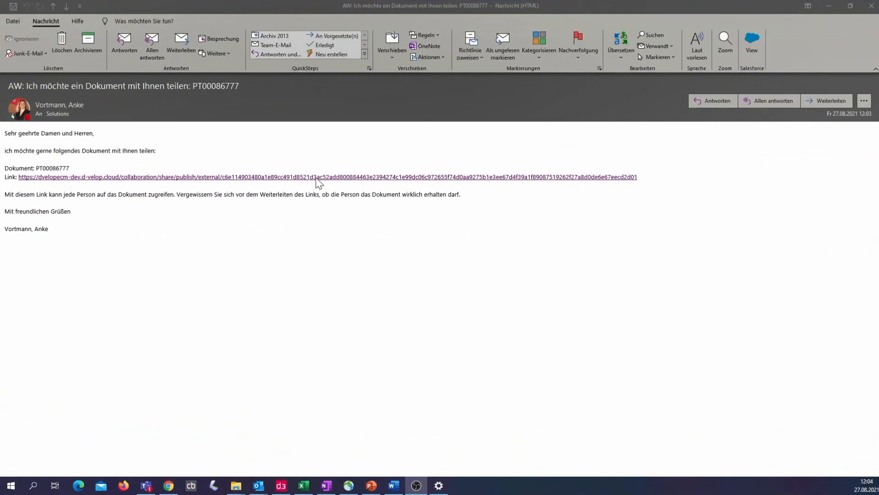
- Open the shared contract through the link in the received e-mail and view it full screen, toggling its details
left_click(475, 198)
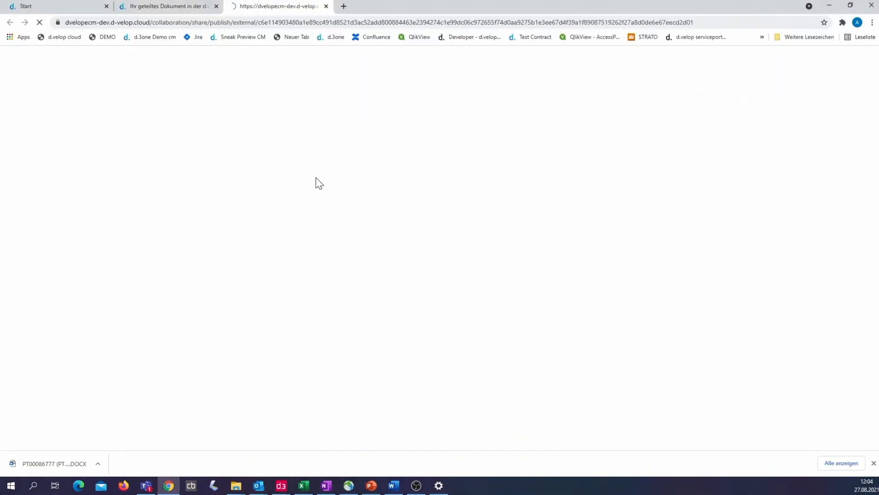
key("F11")
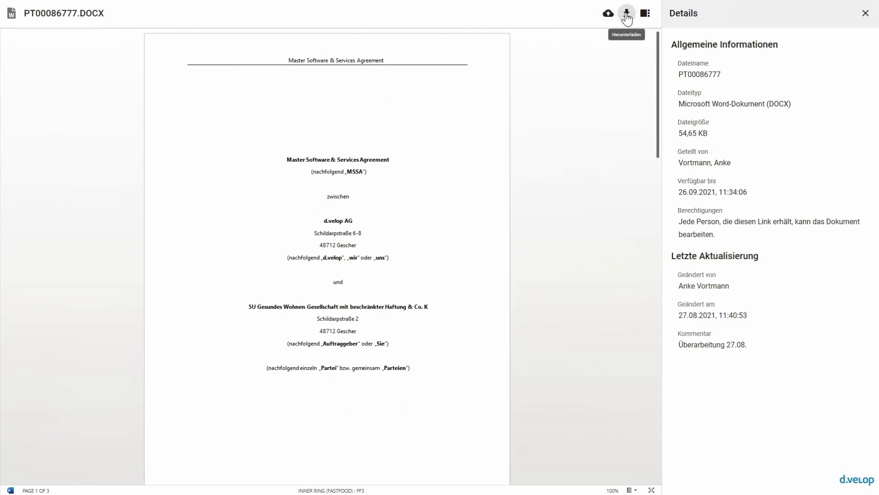
left_click(644, 16)
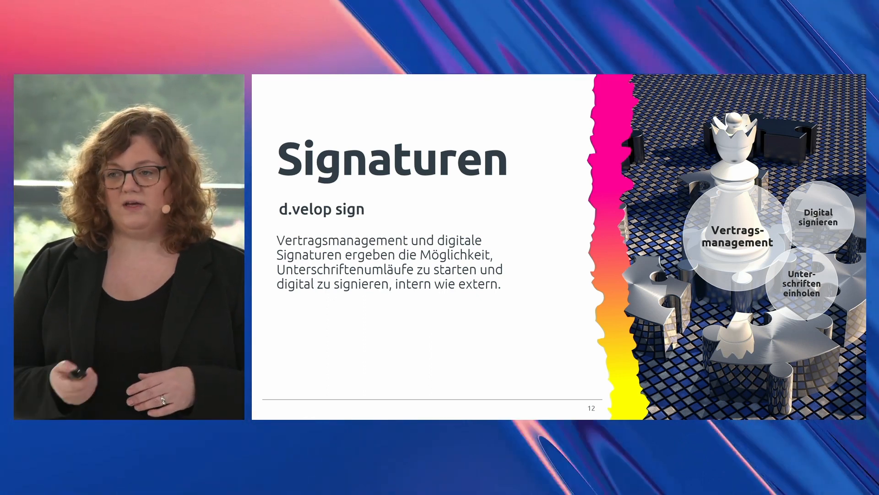
key("Page_Down")
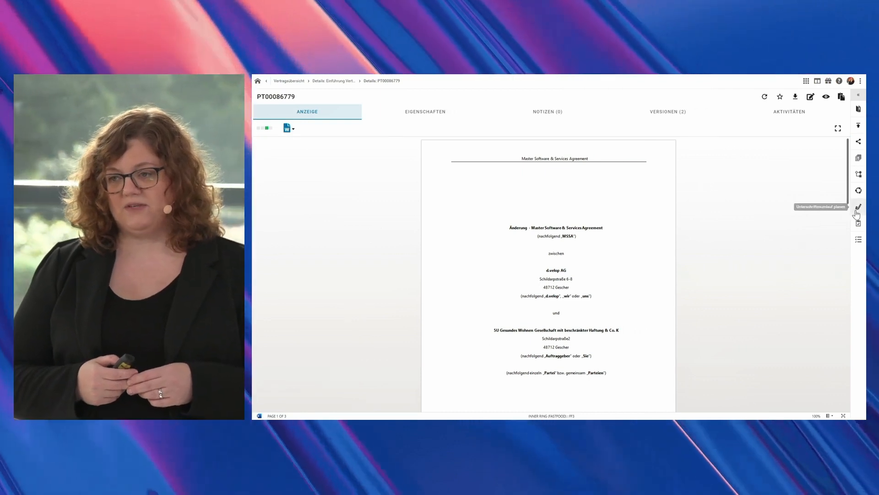
- Start a signature circulation for the dependent document PT00086779 and add the responsible person as a signer with Qualifizierte Signatur
left_click(858, 208)
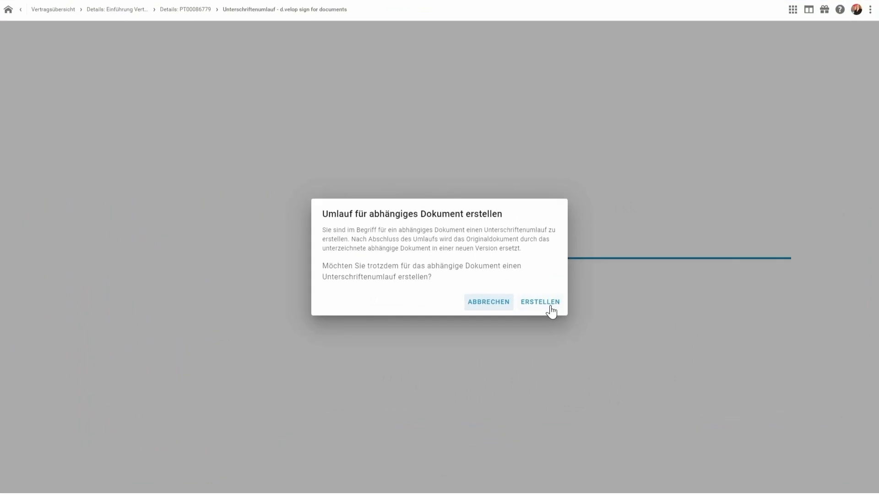
left_click(613, 292)
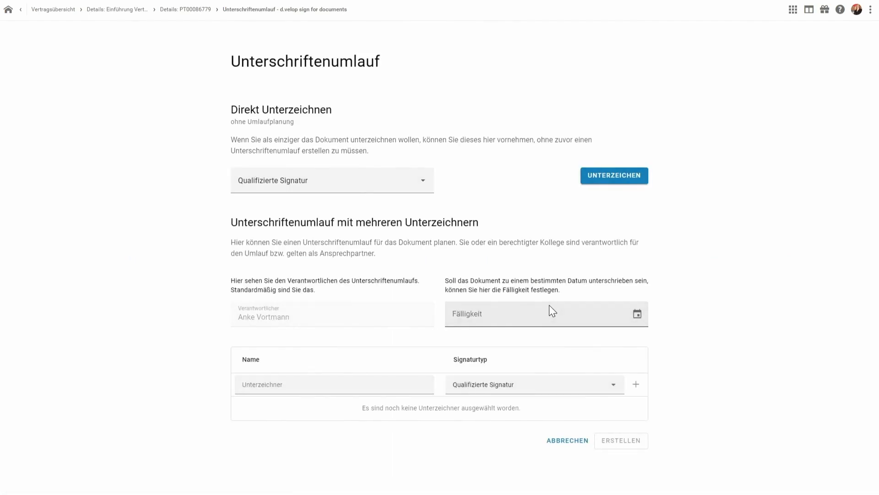
left_click(323, 385)
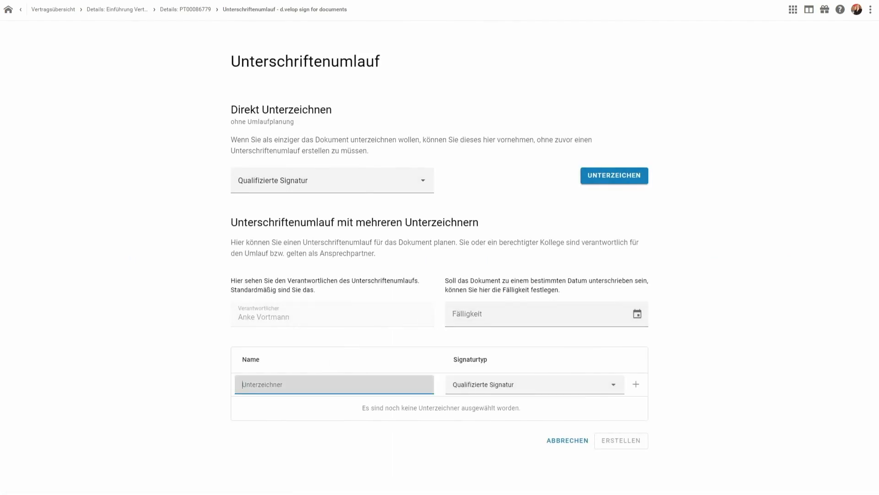
type("Vortman")
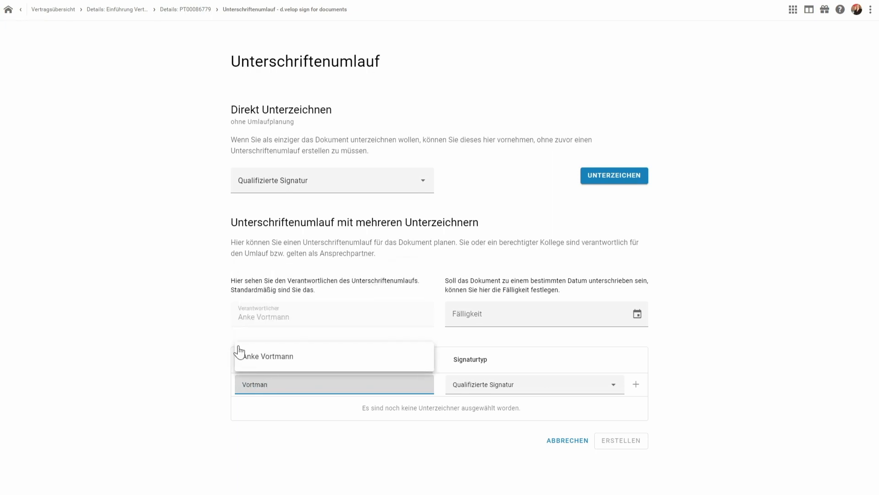
left_click(281, 362)
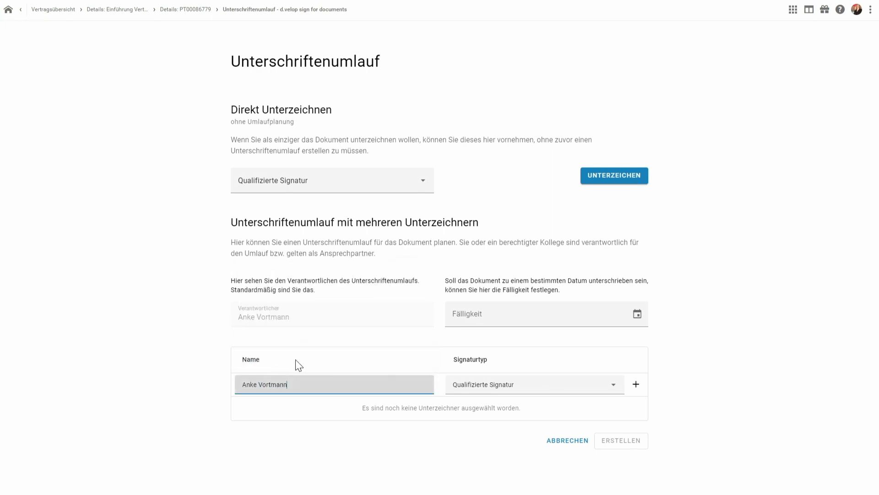
left_click(642, 389)
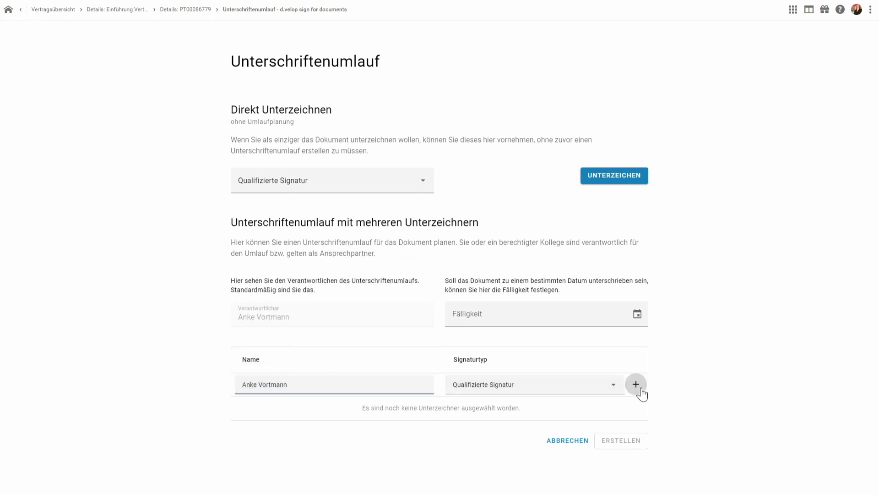
- Enter a second signer's name with Qualifizierte Signatur and create the signature circulation
left_click(334, 385)
type("frenk")
left_click(279, 411)
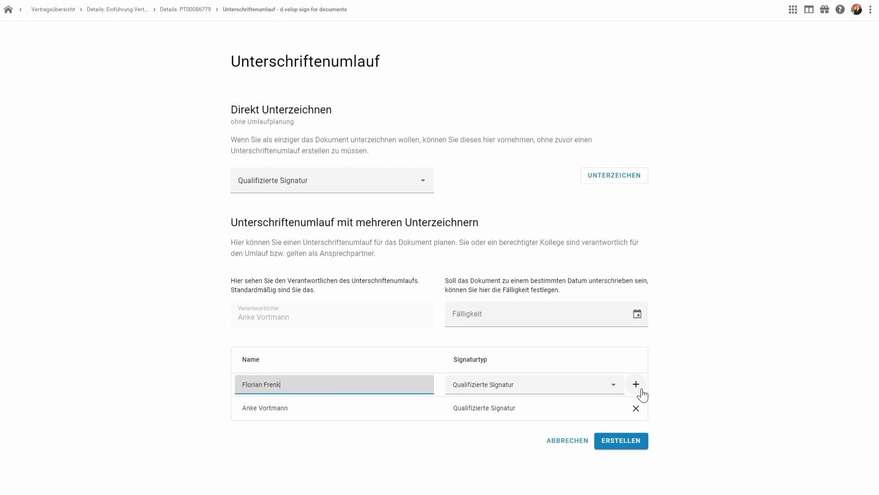
left_click(637, 442)
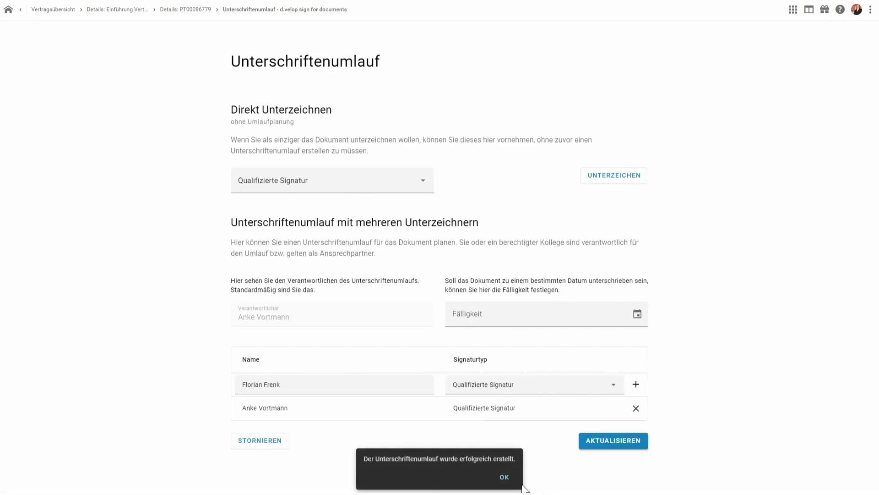
left_click(505, 478)
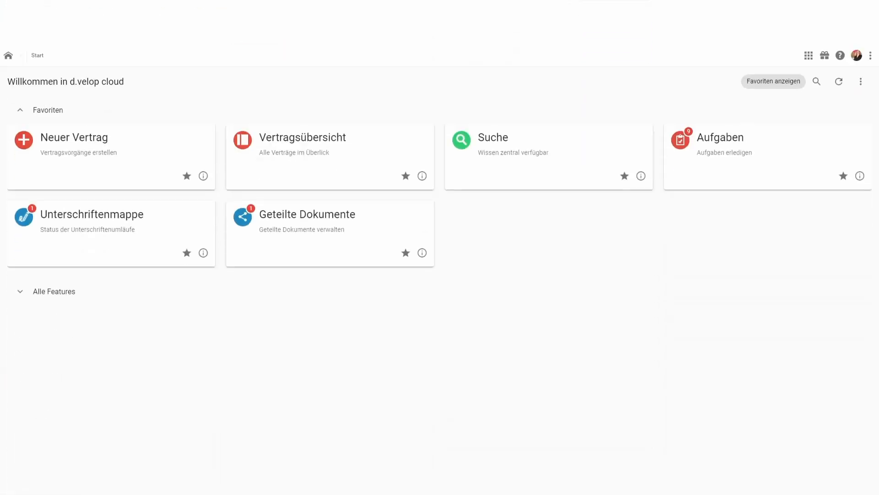
- Open the pending circulation from the Unterschriftenmappe and read through the contract document PT00086782 submitted for signature
left_click(135, 218)
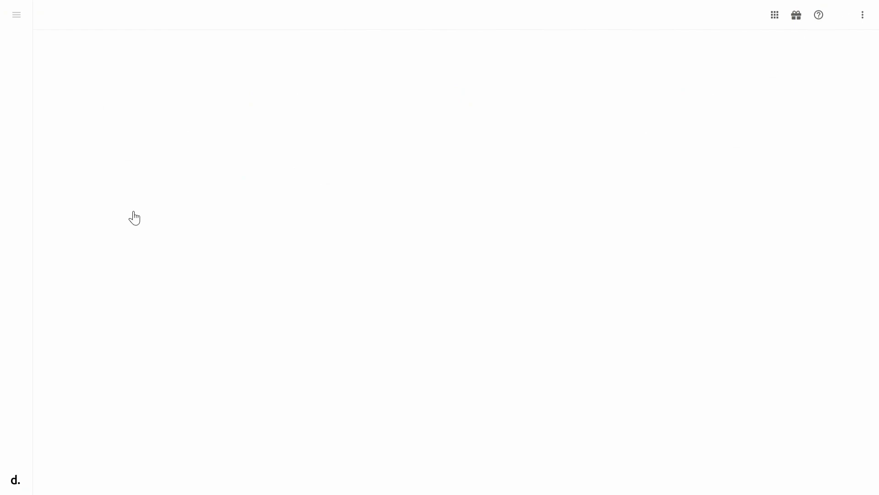
left_click(288, 202)
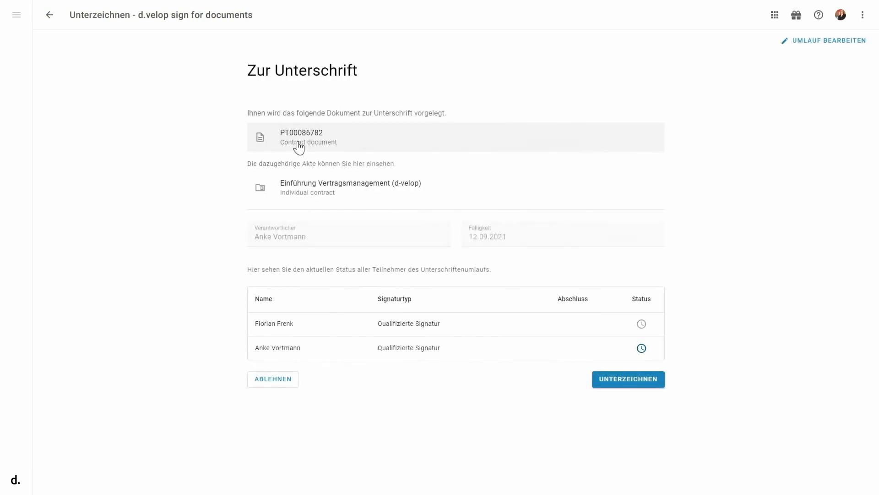
left_click(298, 145)
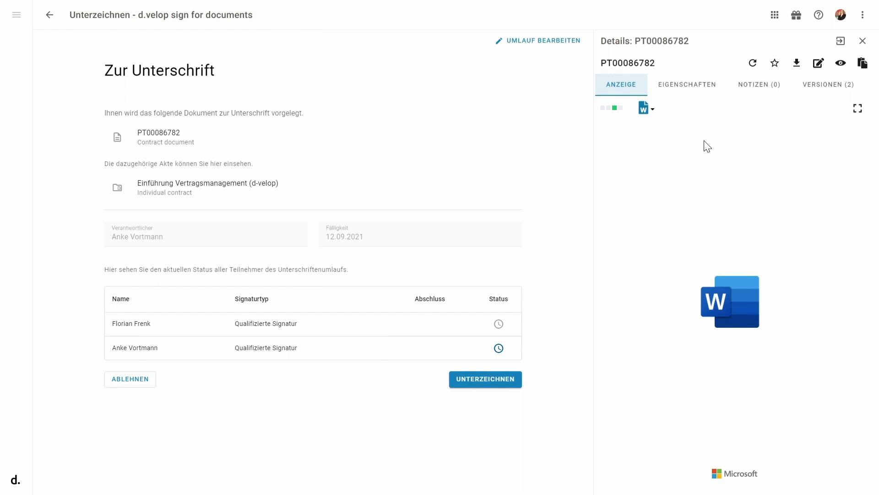
scroll(705, 147, "down", 10)
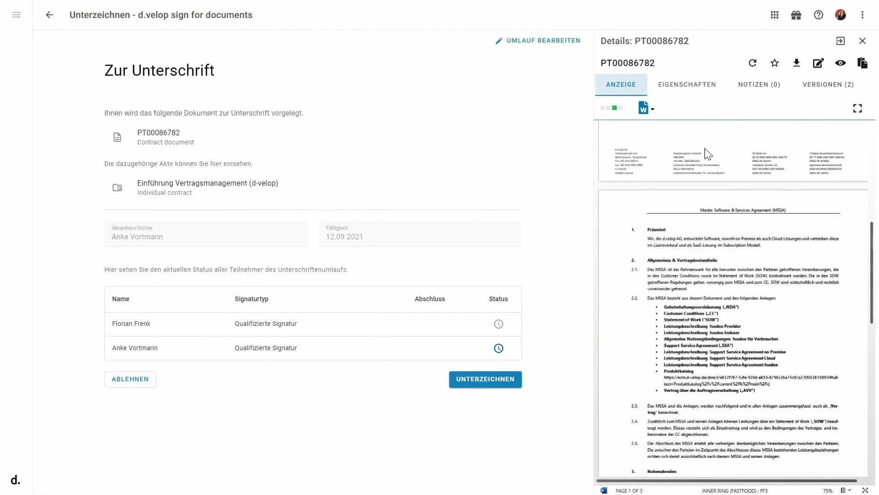
scroll(705, 147, "down", 10)
- Examine the master data, tasks and file contents of the "Einführung Vertragsmanagement (d-velop)" dossier and return to the signing page
left_click(310, 184)
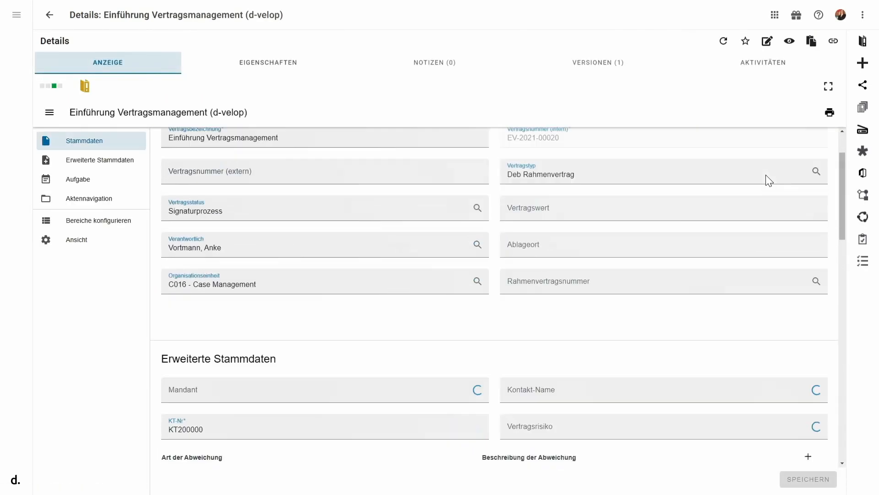
scroll(766, 175, "down", 1)
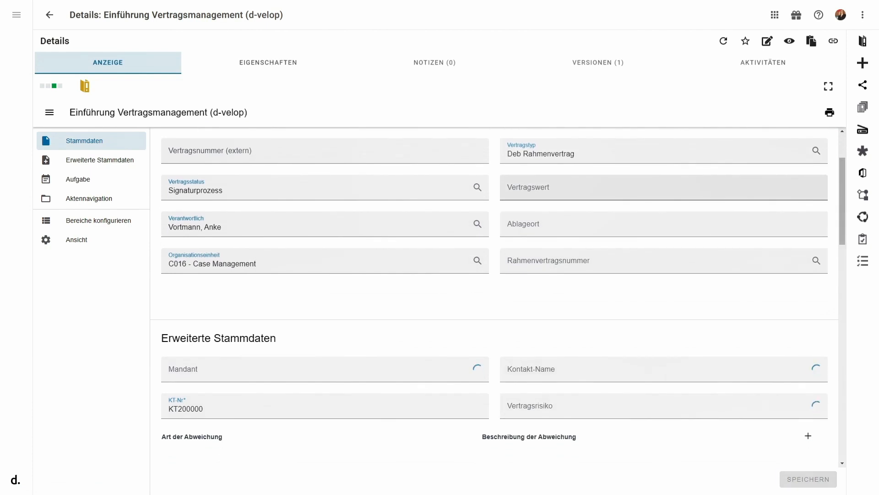
scroll(766, 175, "down", 10)
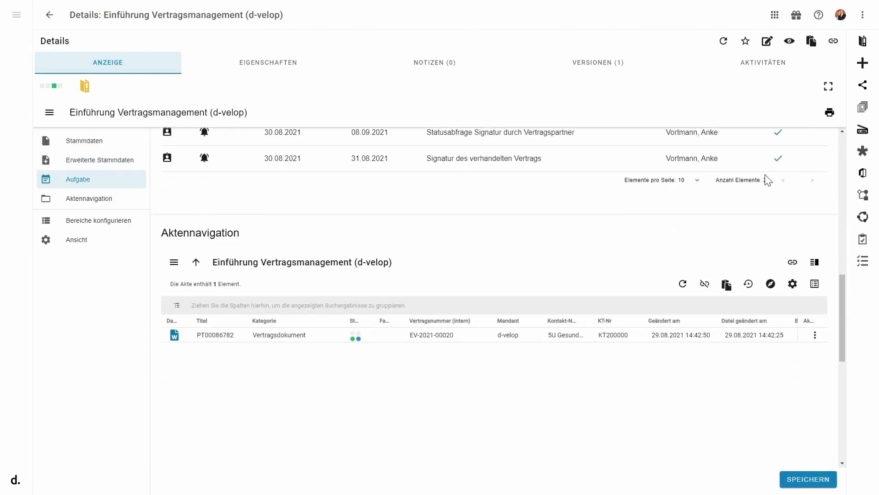
left_click(49, 22)
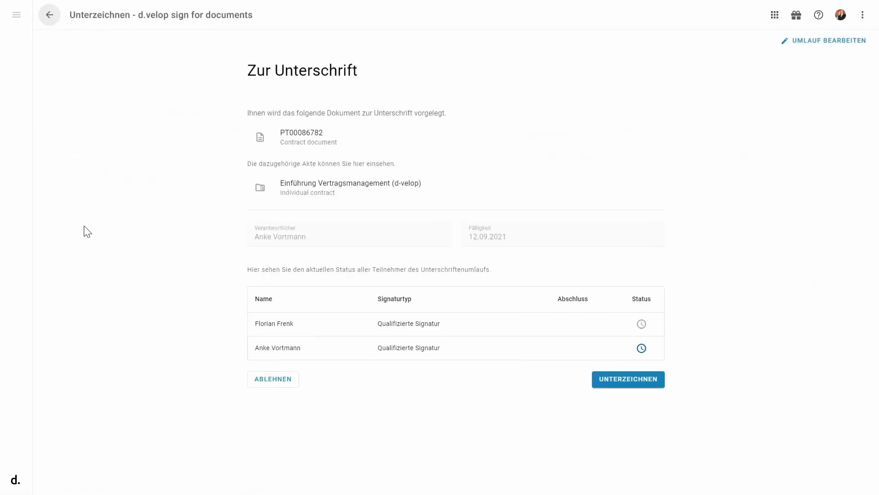
- Begin signing the contract and place the signature field above the d.velop signature line on page 3
left_click(632, 382)
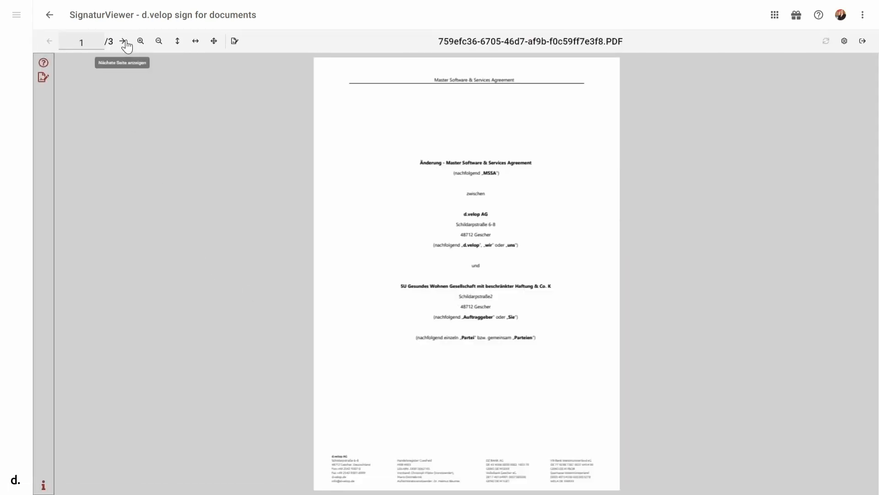
left_click(123, 42)
left_click(124, 43)
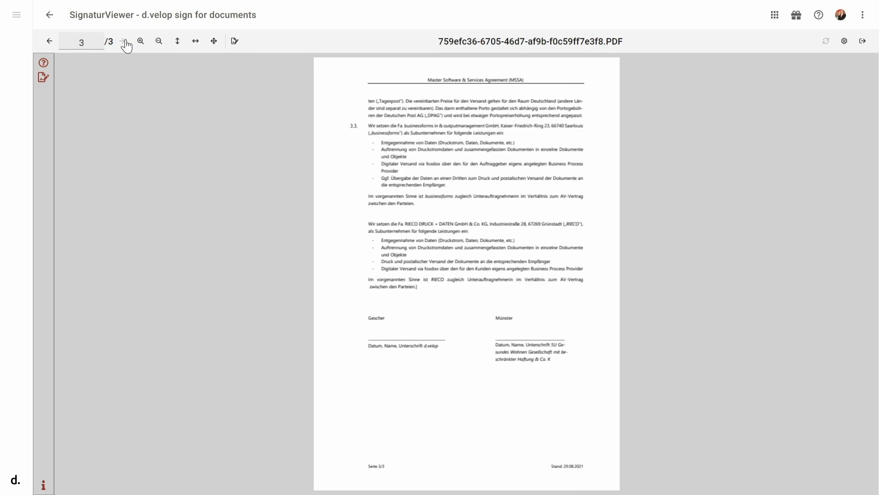
left_click(235, 43)
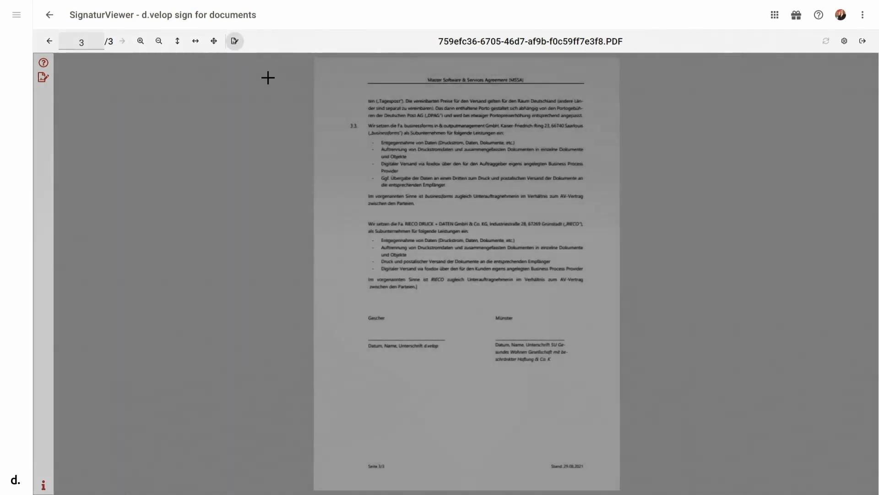
left_click_drag(384, 337, 443, 338)
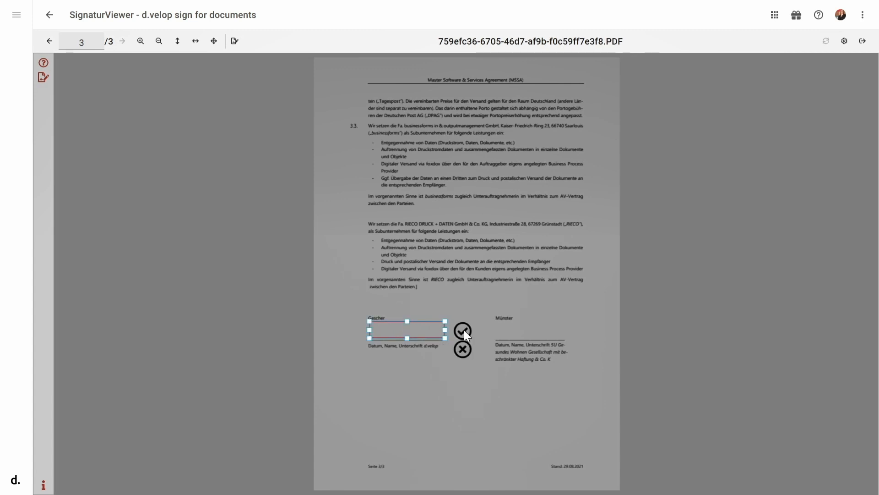
left_click(463, 330)
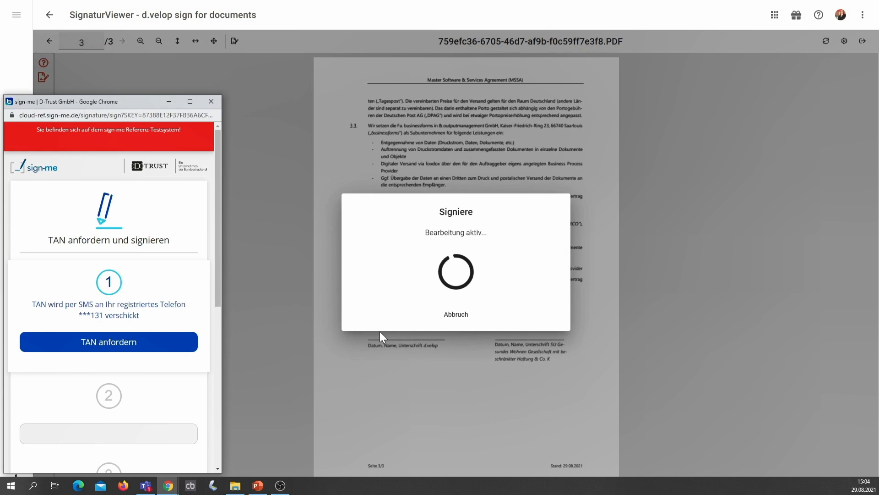
- Request the TAN, enter it to complete the qualified signature, and leave the signature viewer
left_click(154, 351)
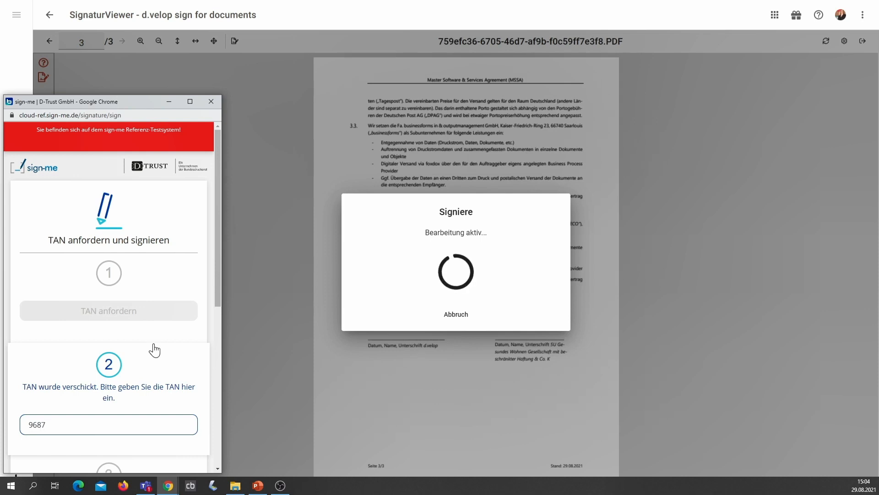
type("9")
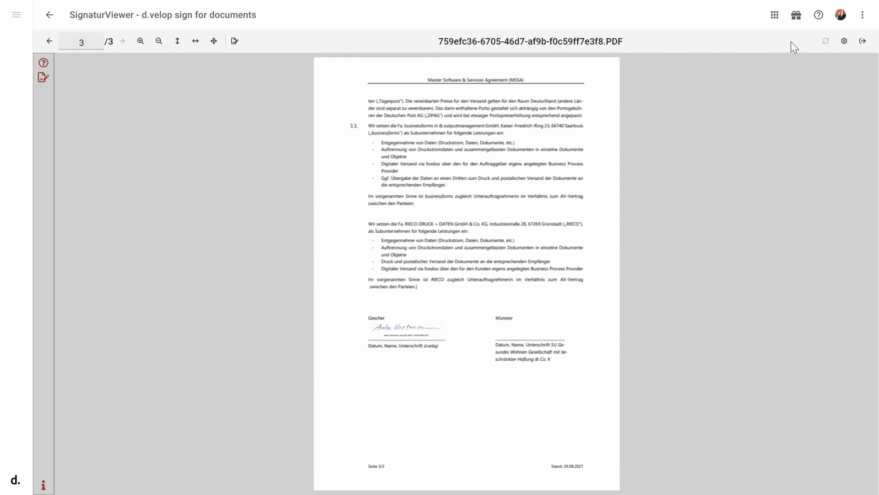
left_click(865, 44)
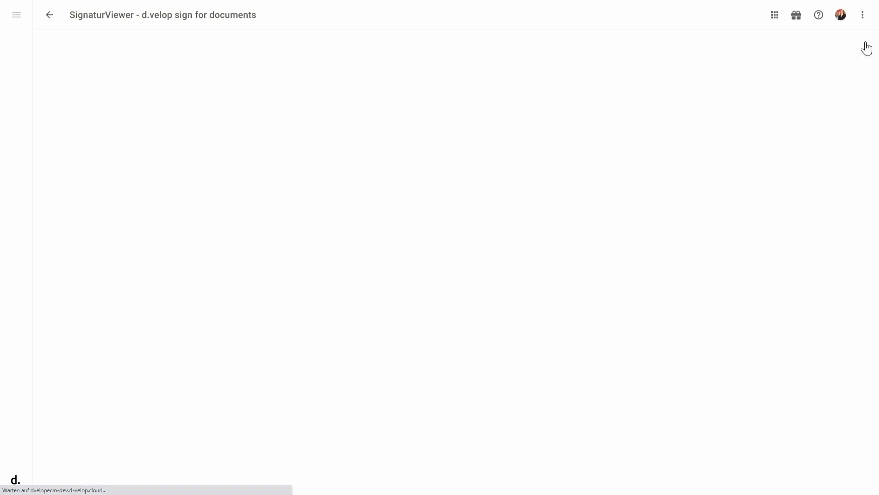